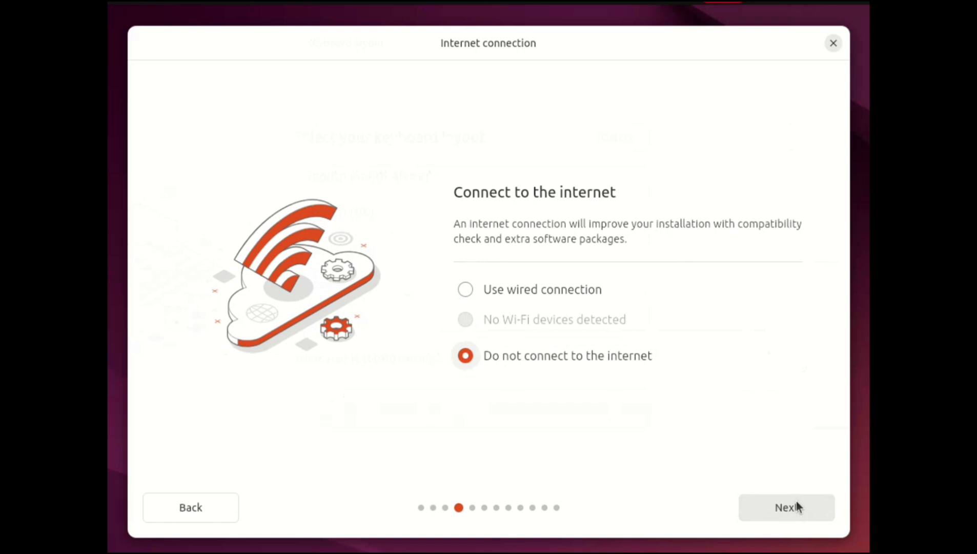
# - Continue the installation without an internet connection and skip the installer update
pyautogui.click(796, 505)
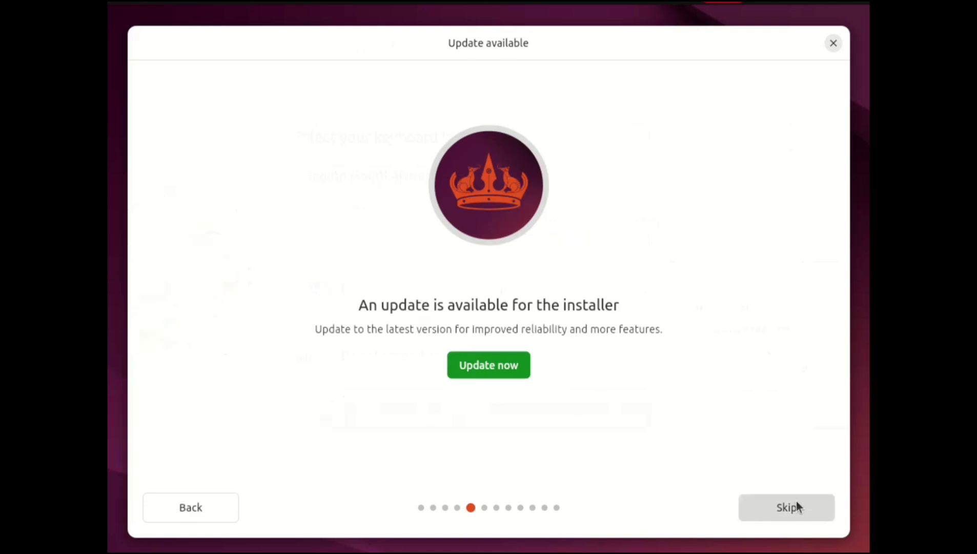
pyautogui.click(796, 505)
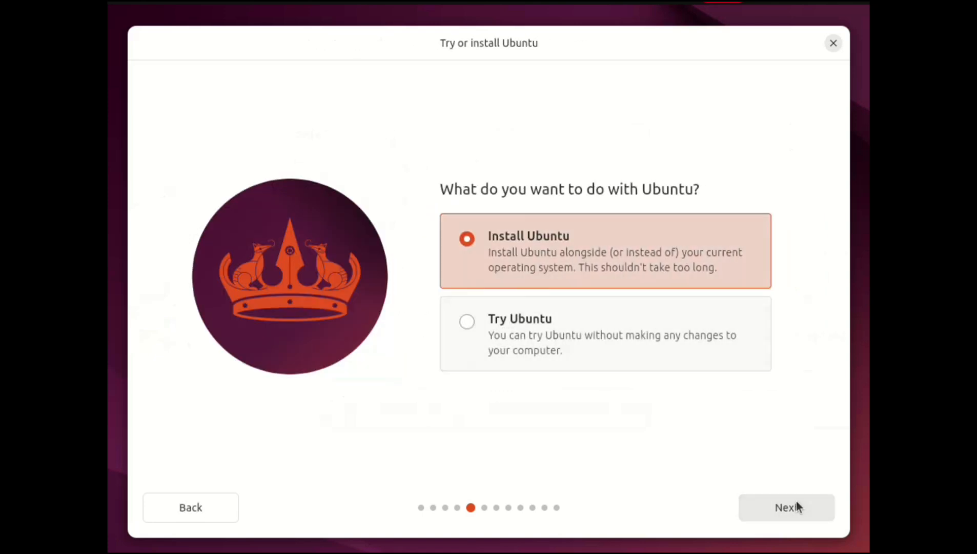
# - Choose to install Ubuntu through an interactive installation with the Extended selection of apps
pyautogui.click(796, 503)
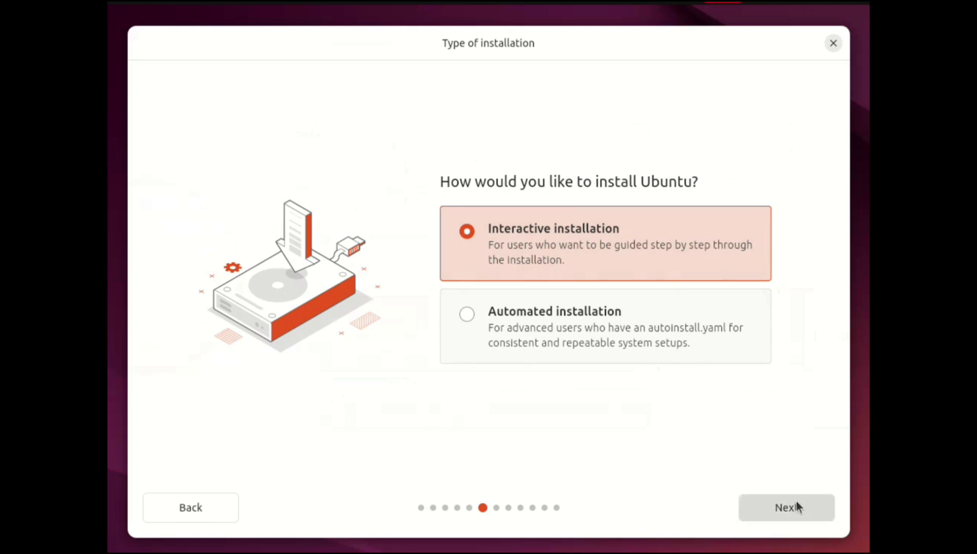
pyautogui.click(796, 502)
pyautogui.press('Tab')
pyautogui.press('space')
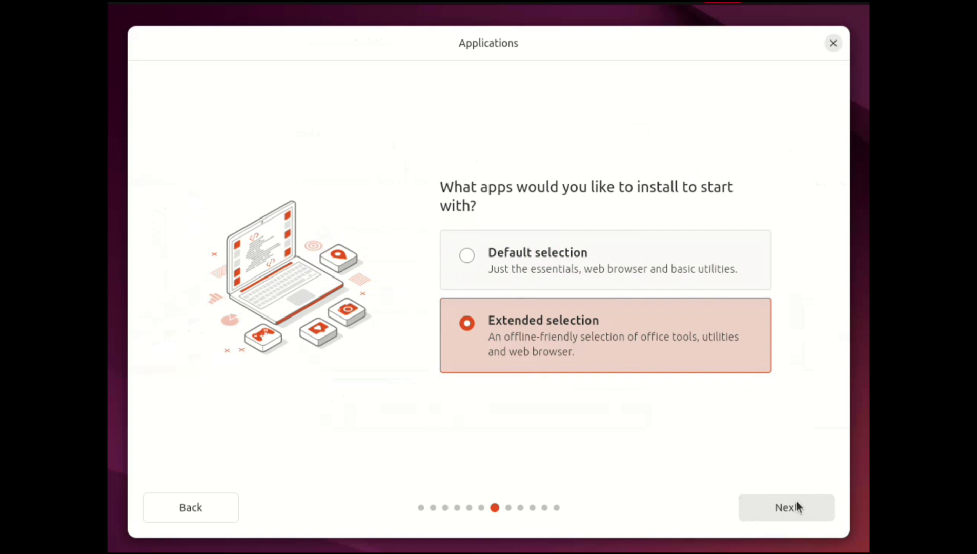
pyautogui.click(796, 505)
# - Enable third-party graphics and Wi-Fi software plus support for additional media formats, and continue to the disk setup
pyautogui.press('Tab')
pyautogui.press('space')
pyautogui.press('Tab')
pyautogui.press('space')
pyautogui.press('Tab')
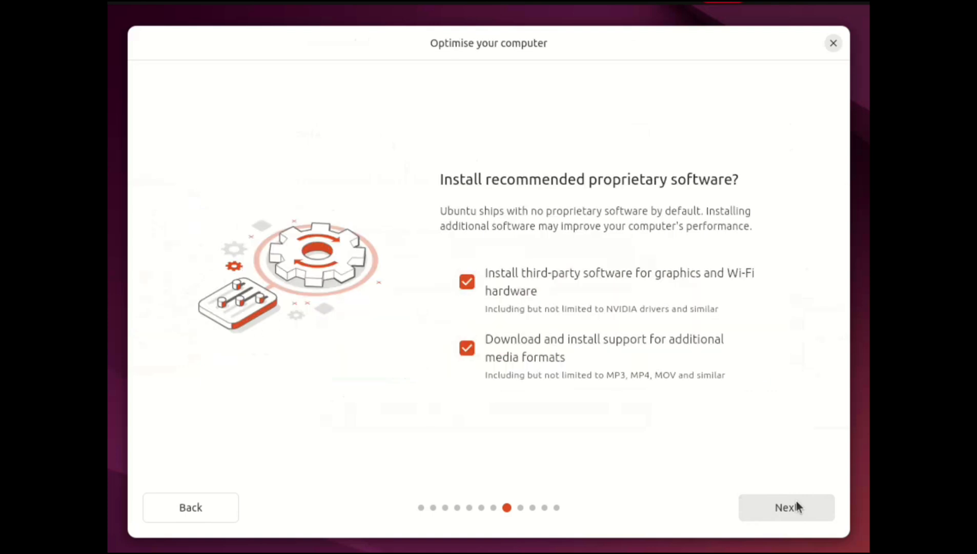
pyautogui.click(796, 502)
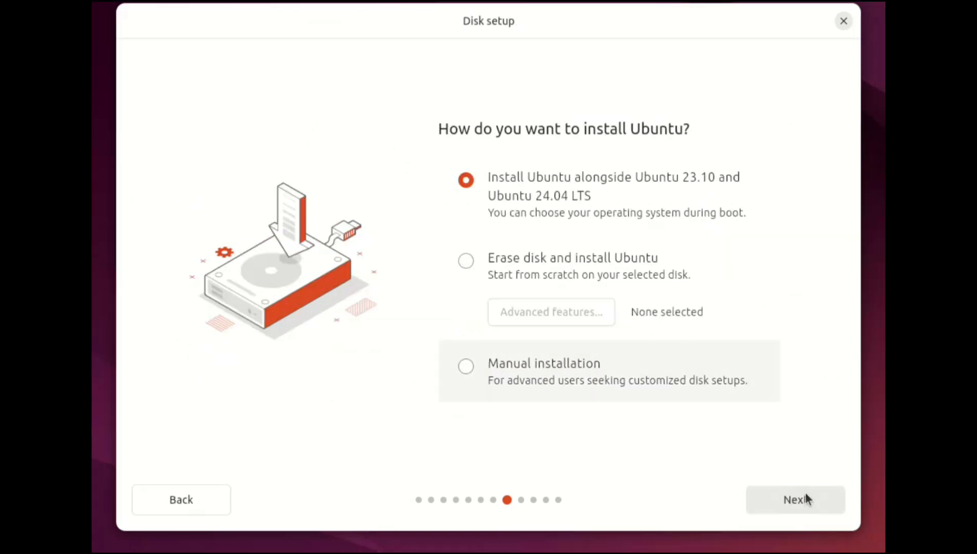
pyautogui.press('Up')
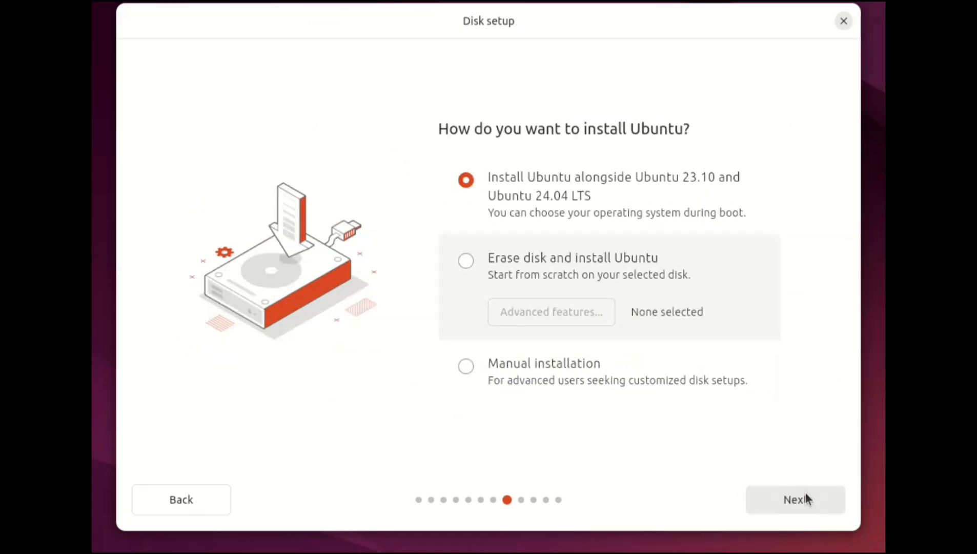
pyautogui.press('Up')
pyautogui.press('Down')
pyautogui.press('Down')
pyautogui.press('Up')
pyautogui.press('Up')
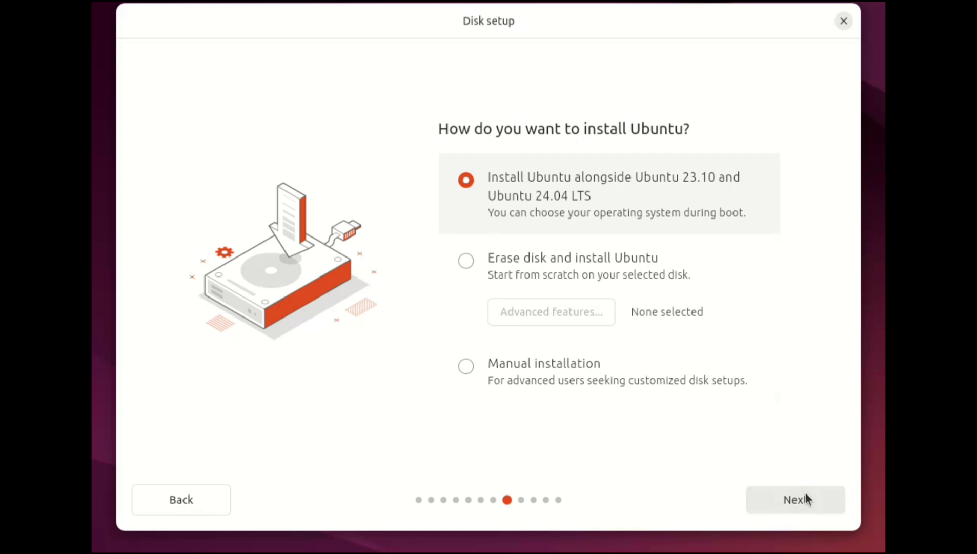
pyautogui.press('Tab')
pyautogui.press('space')
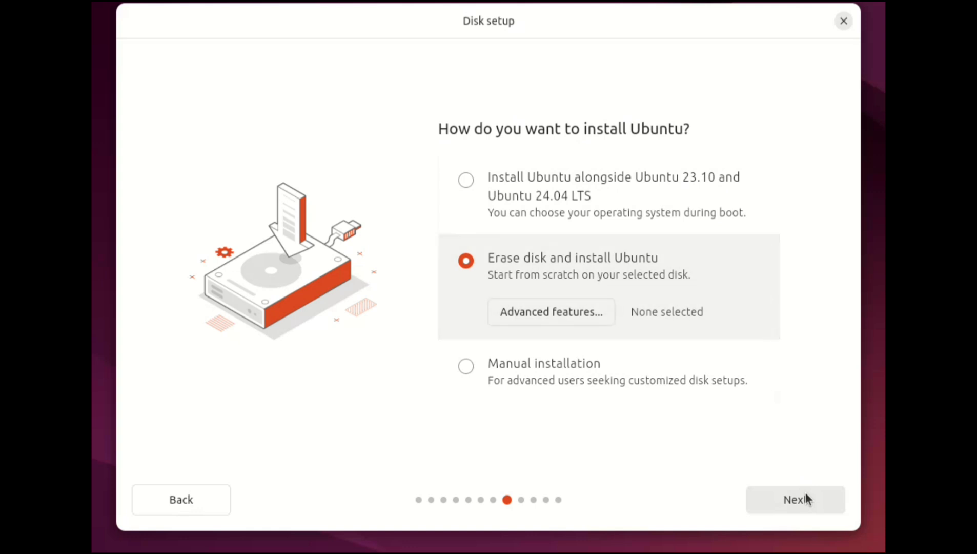
pyautogui.press('Tab')
pyautogui.press('space')
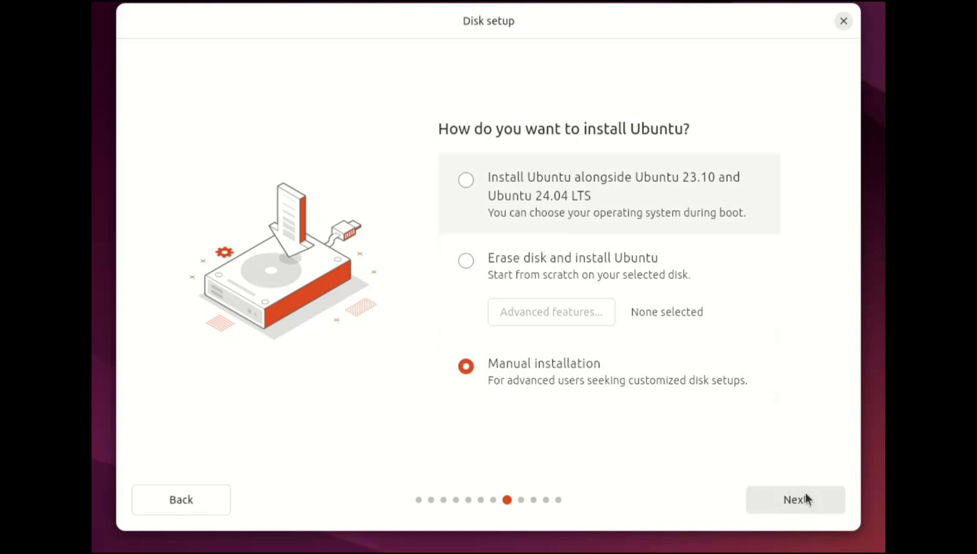
pyautogui.click(466, 260)
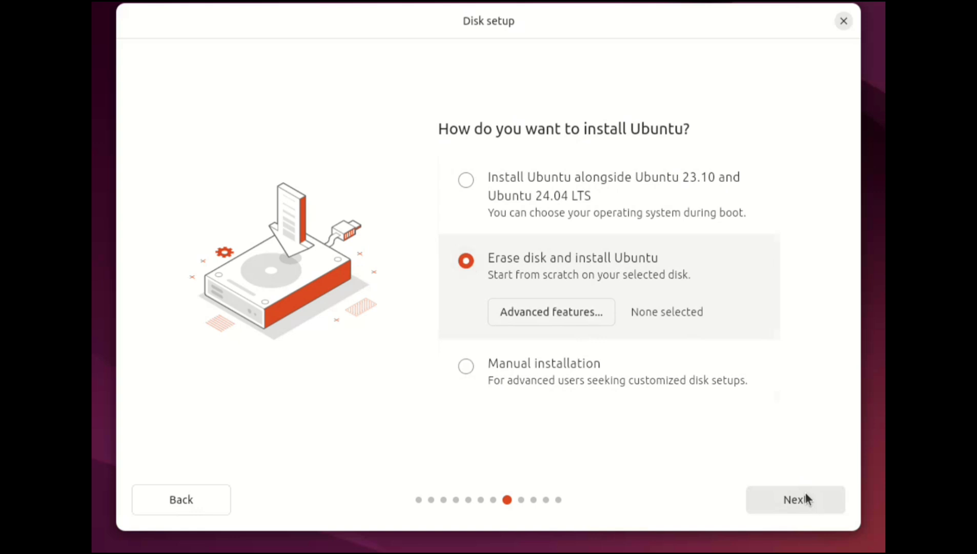
pyautogui.press('Down')
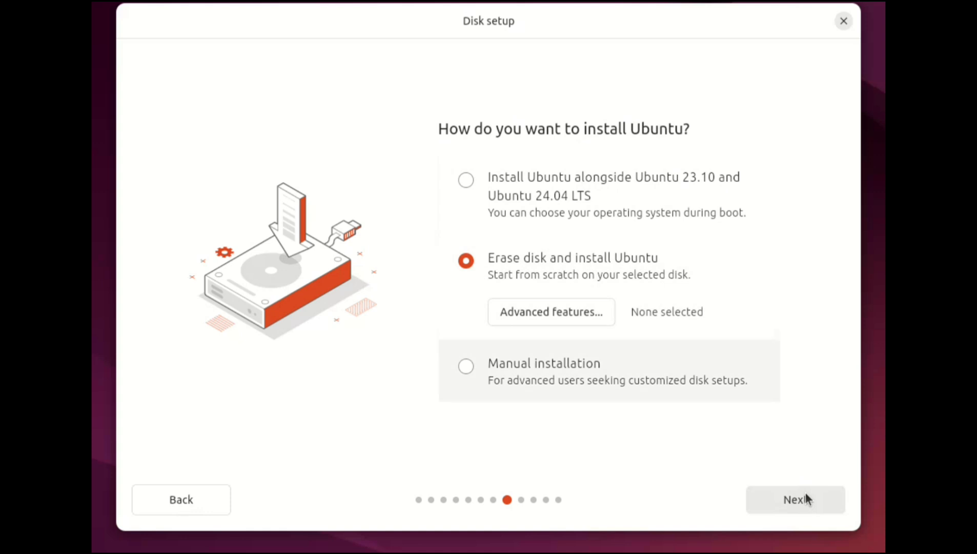
pyautogui.press('space')
pyautogui.press('Up')
pyautogui.press('Up')
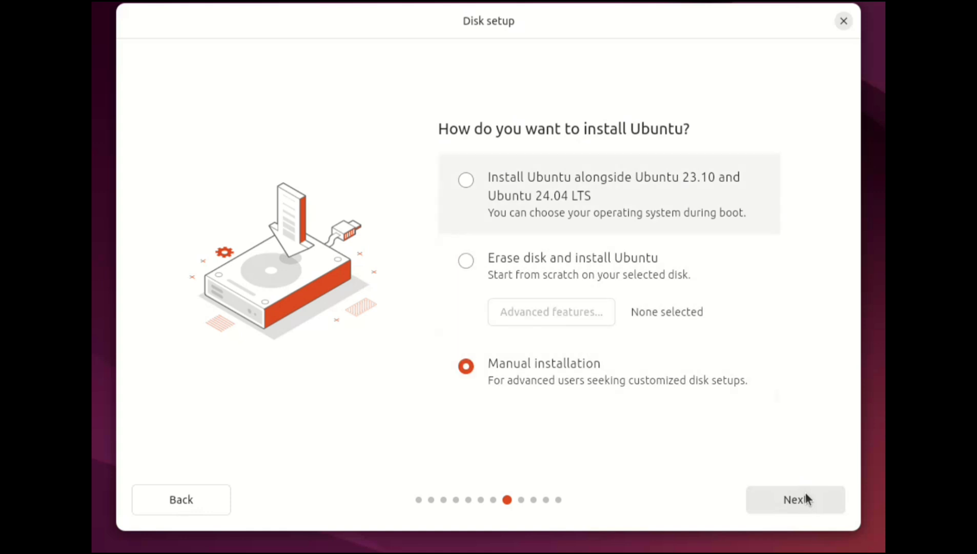
# - Choose to install Ubuntu alongside Ubuntu 23.10 and Ubuntu 24.04 LTS, and continue to the choice of install location
pyautogui.press('space')
pyautogui.press('Down')
pyautogui.press('Down')
pyautogui.press('Tab')
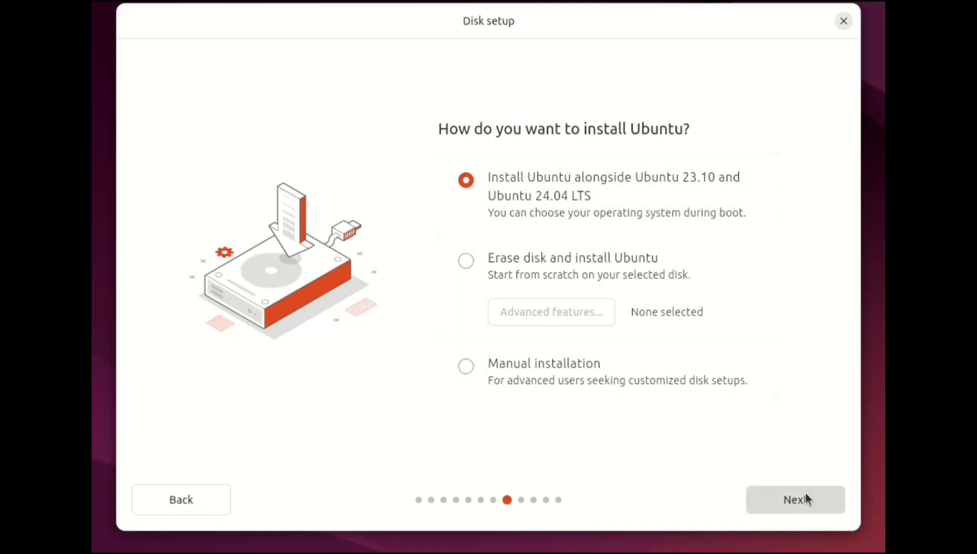
pyautogui.press('Return')
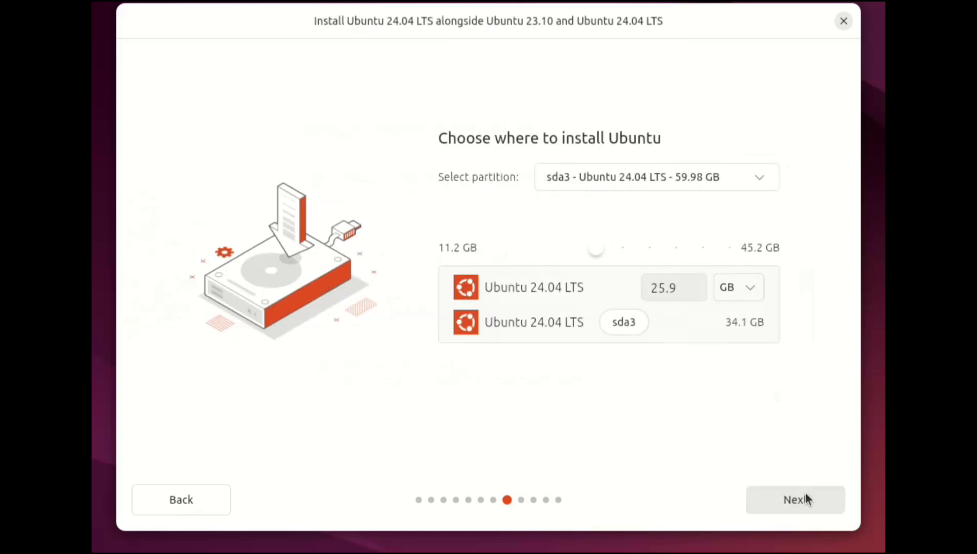
# - Try adjusting the size split between the new installation and the existing system on sda3, and return to the disk setup choices
pyautogui.press('Tab')
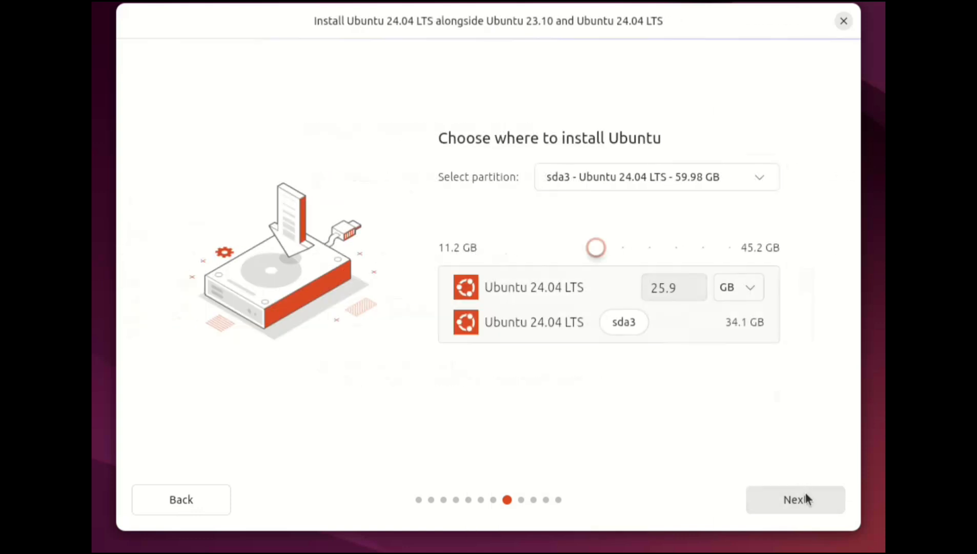
pyautogui.press('Tab')
pyautogui.hotkey('shift', 'Tab')
pyautogui.press('Right')
pyautogui.press('Right')
pyautogui.press('Right')
pyautogui.press('Right')
pyautogui.press('Right')
pyautogui.press('Left')
pyautogui.press('Left')
pyautogui.press('Left')
pyautogui.press('Left')
pyautogui.press('Left')
pyautogui.press('Left')
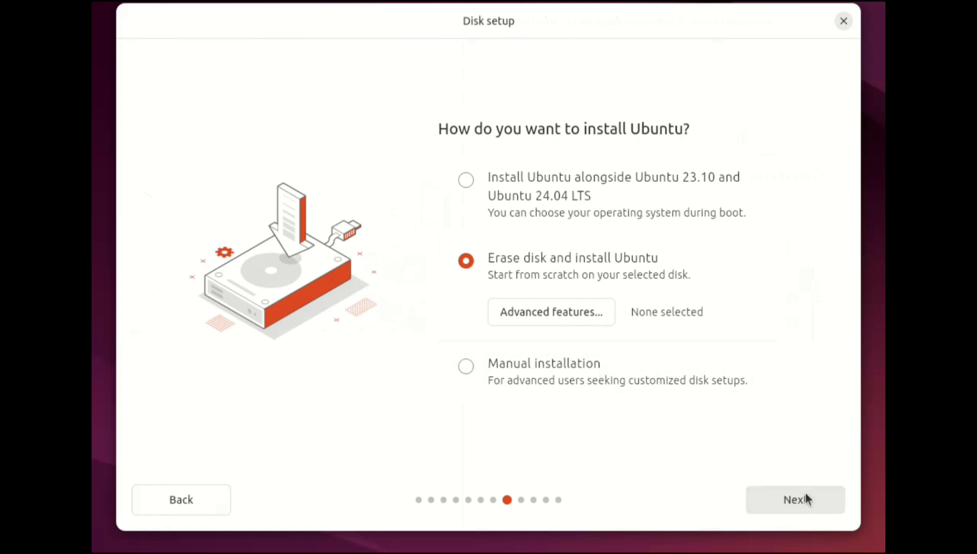
# - Choose Manual installation as the disk setup and continue to the partition list
pyautogui.press('space')
pyautogui.press('Tab')
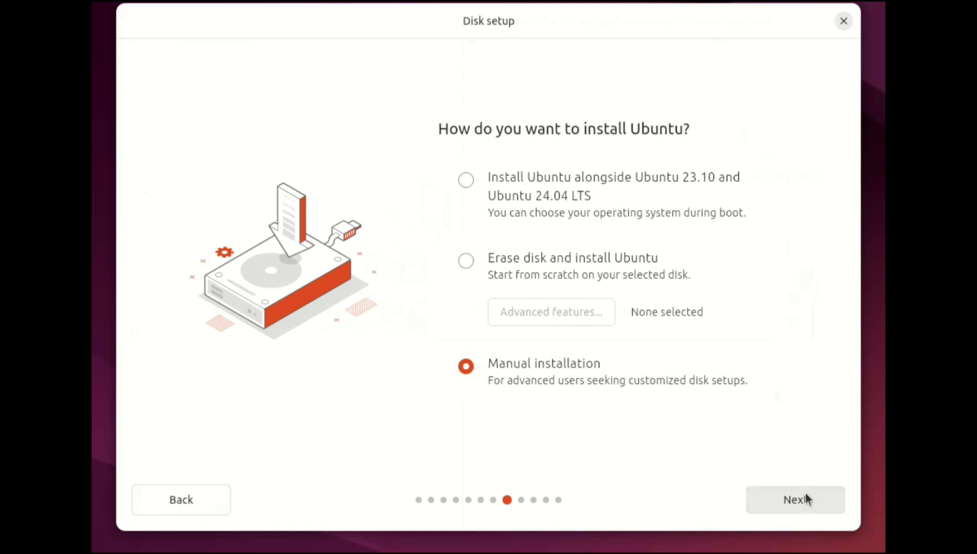
pyautogui.press('Tab')
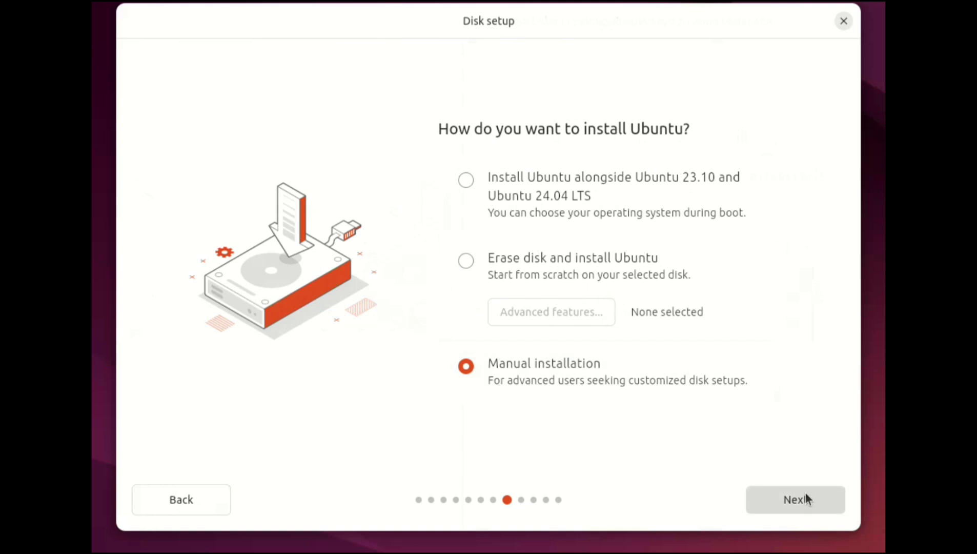
pyautogui.click(806, 496)
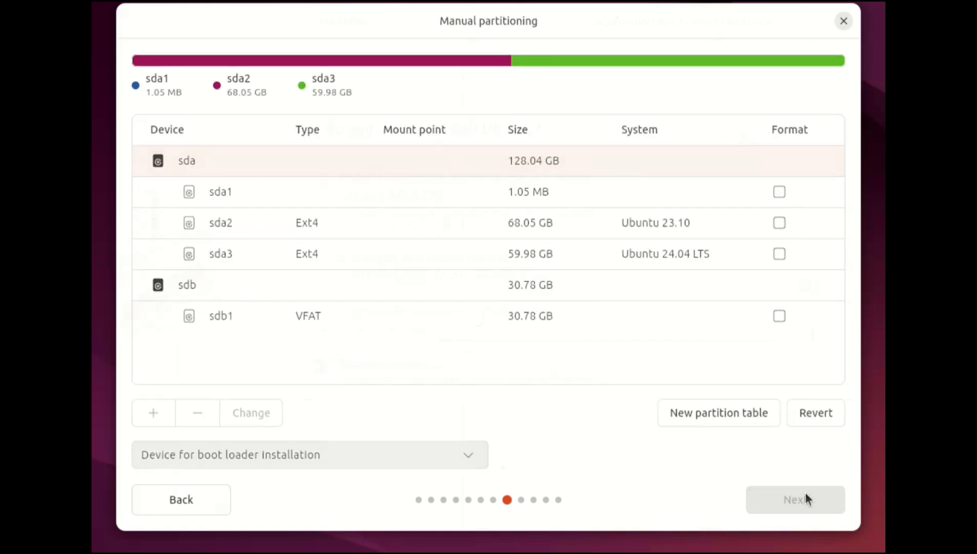
# - Delete the sda3 partition that holds Ubuntu 24.04 LTS
pyautogui.press('Up')
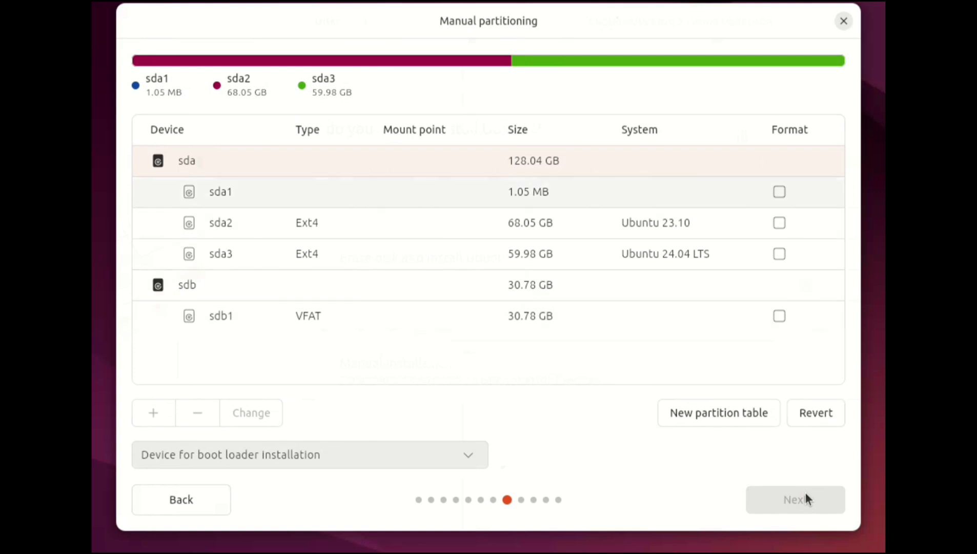
pyautogui.press('space')
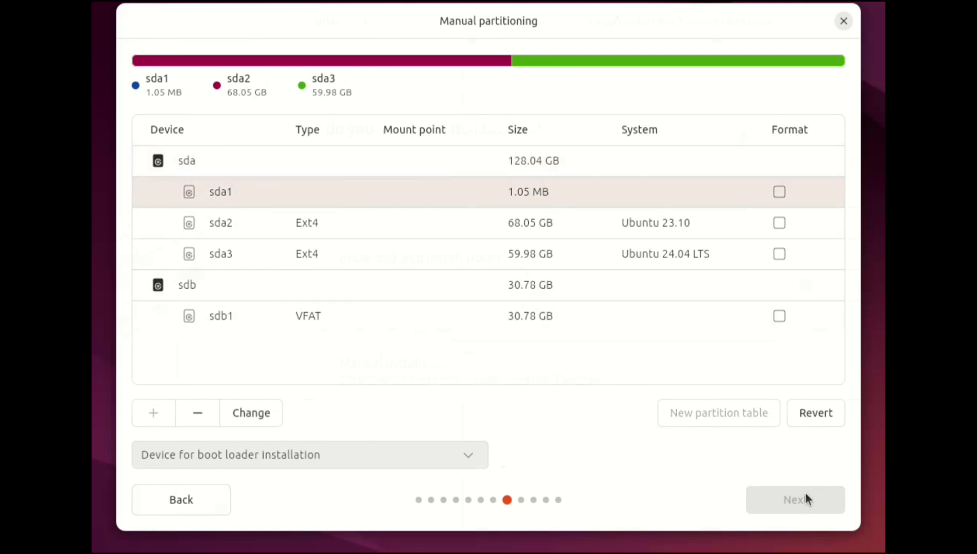
pyautogui.press('Down')
pyautogui.press('Down')
pyautogui.press('Down')
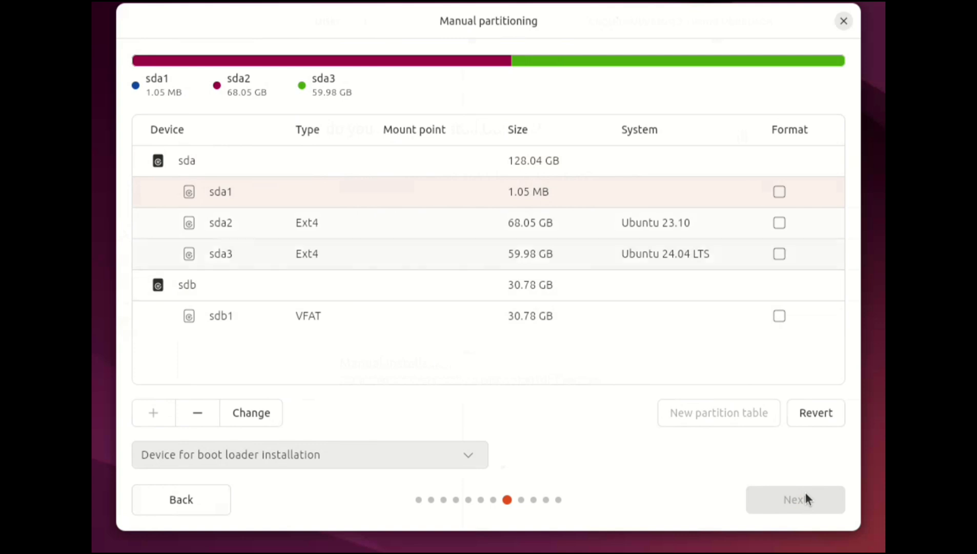
pyautogui.press('Up')
pyautogui.press('space')
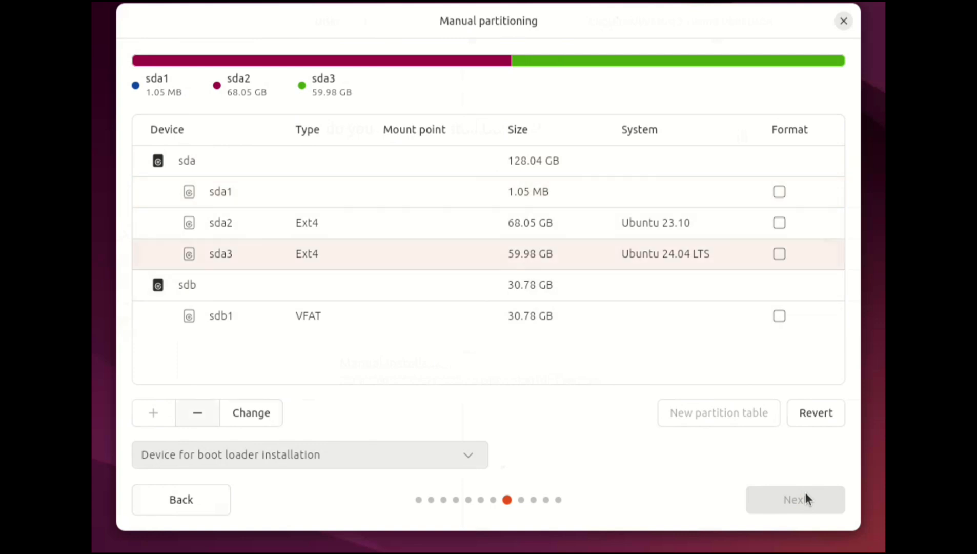
pyautogui.press('space')
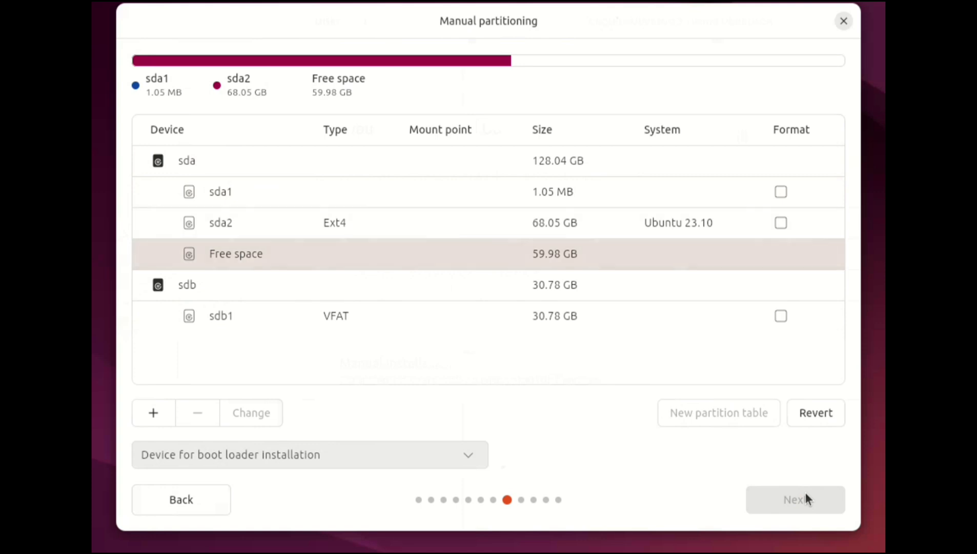
# - Create a 59977 MB Ext4 partition with mount point / in the free space, and continue to the account setup
pyautogui.press('Return')
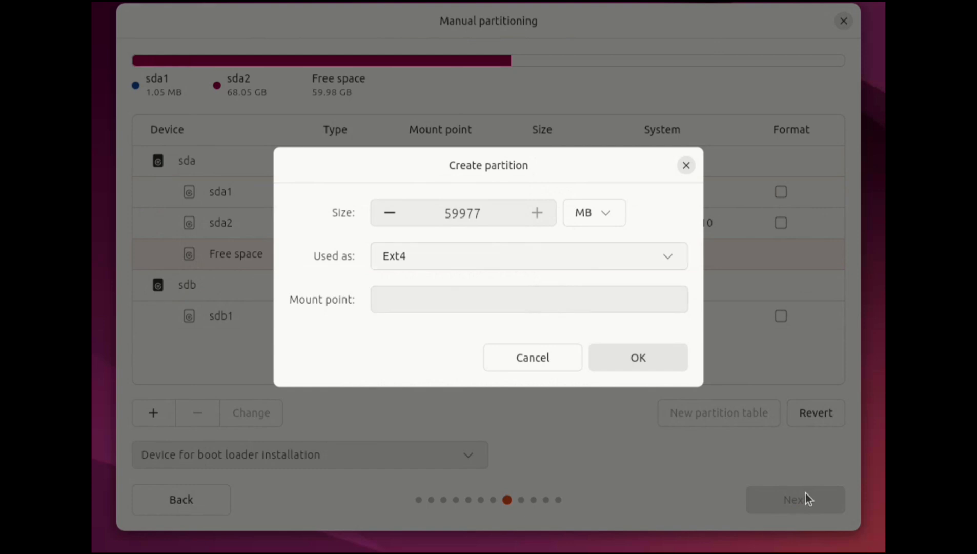
pyautogui.click(529, 300)
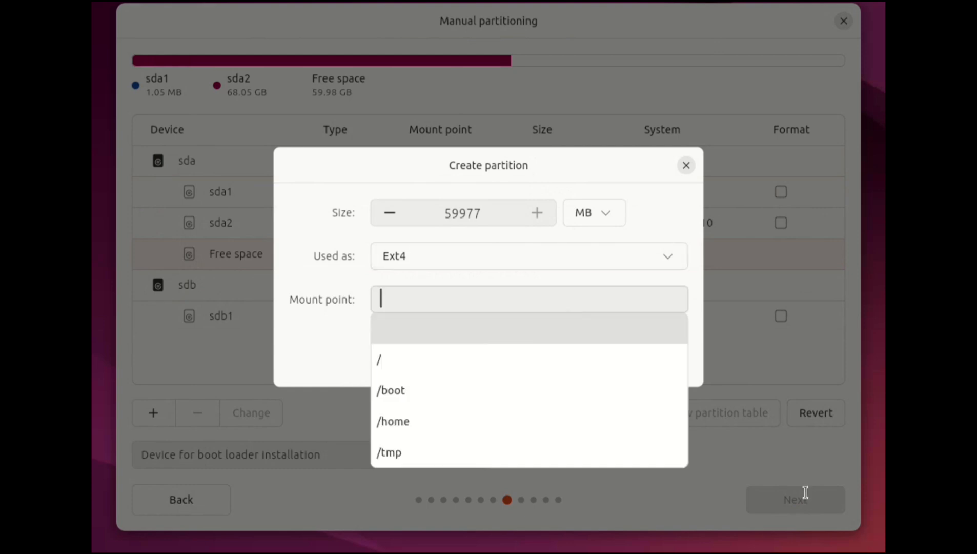
pyautogui.click(529, 359)
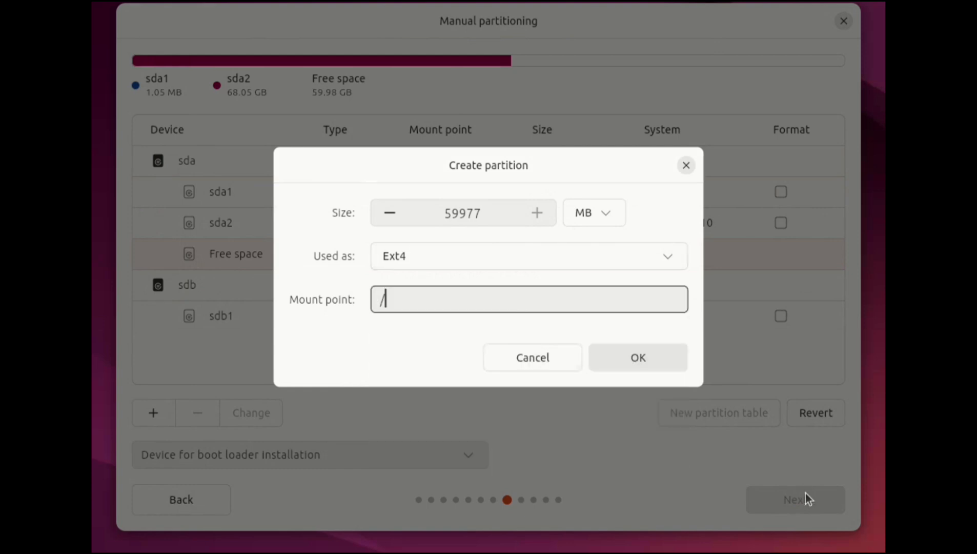
pyautogui.click(638, 358)
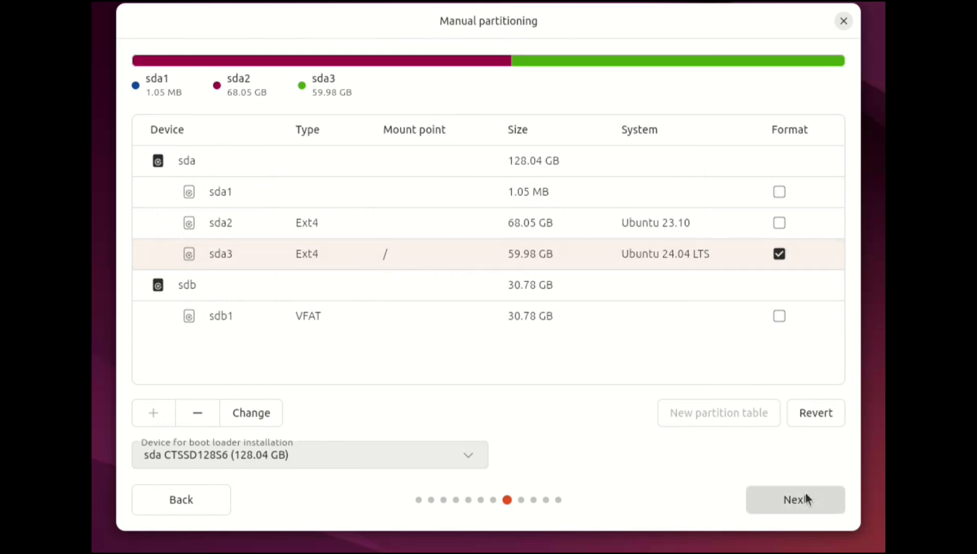
pyautogui.click(806, 493)
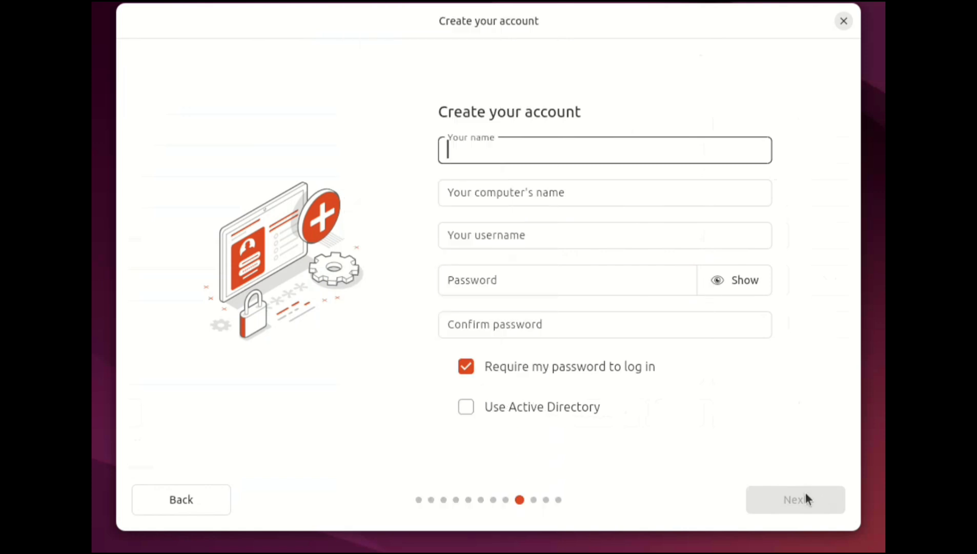
# - Enter Coding-EG as the account's name and shorten the computer's name to coding-eg
pyautogui.write('Coding-EG')
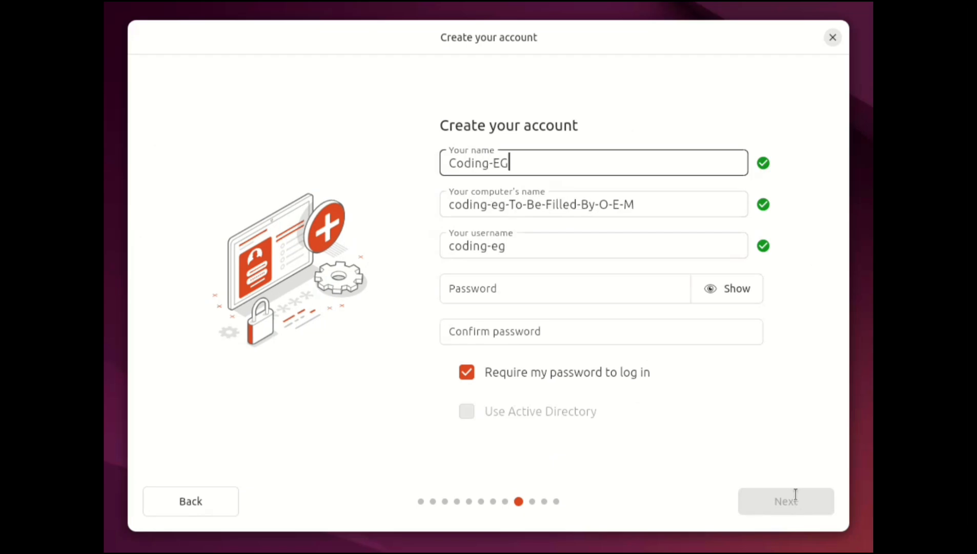
pyautogui.press('Tab')
pyautogui.hotkey('shift', 'ctrl', 'Left')
pyautogui.hotkey('shift', 'ctrl', 'Left')
pyautogui.hotkey('shift', 'ctrl', 'Left')
pyautogui.hotkey('shift', 'ctrl', 'Left')
pyautogui.hotkey('shift', 'ctrl', 'Left')
pyautogui.hotkey('shift', 'ctrl', 'Left')
pyautogui.hotkey('shift', 'ctrl', 'Left')
pyautogui.press('BackSpace')
pyautogui.press('BackSpace')
pyautogui.press('Tab')
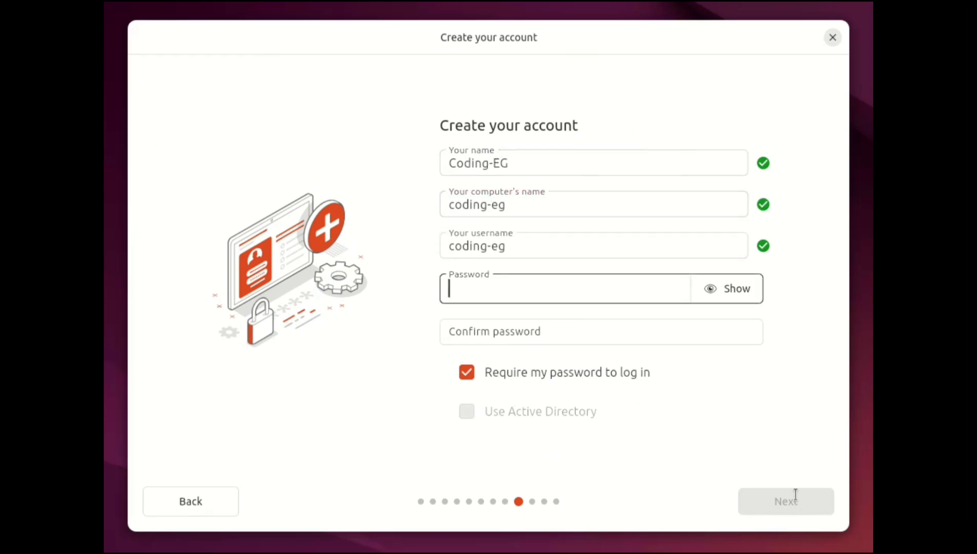
# - Enter and confirm the account password, and continue to the timezone selection
pyautogui.write('123456')
pyautogui.press('Tab')
pyautogui.write('123456')
pyautogui.click(796, 496)
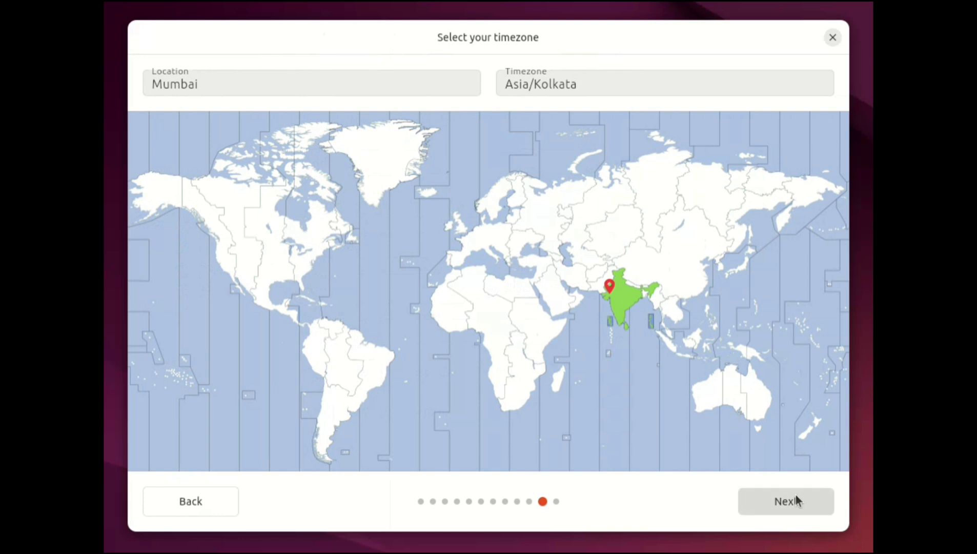
# - Accept the Mumbai location with the Asia/Kolkata timezone and start the installation
pyautogui.click(796, 496)
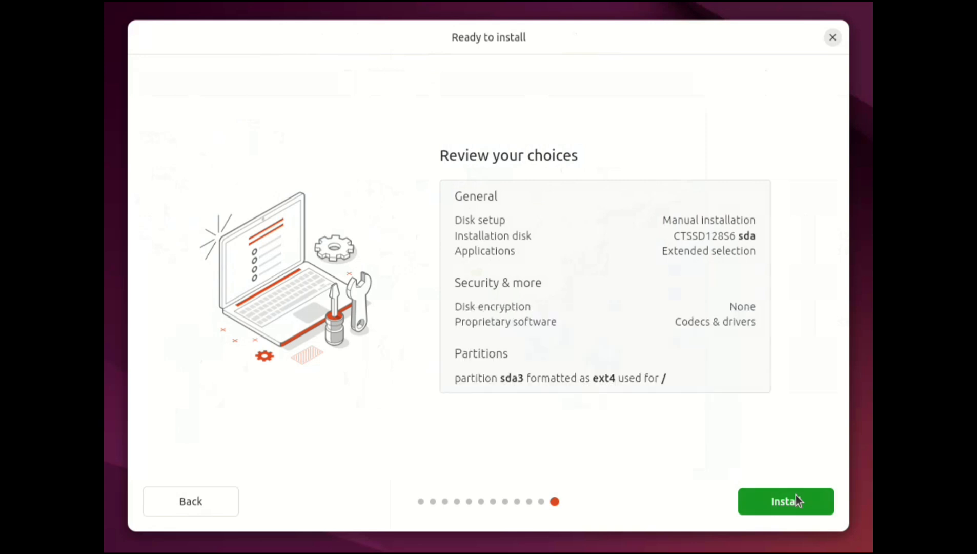
pyautogui.click(796, 496)
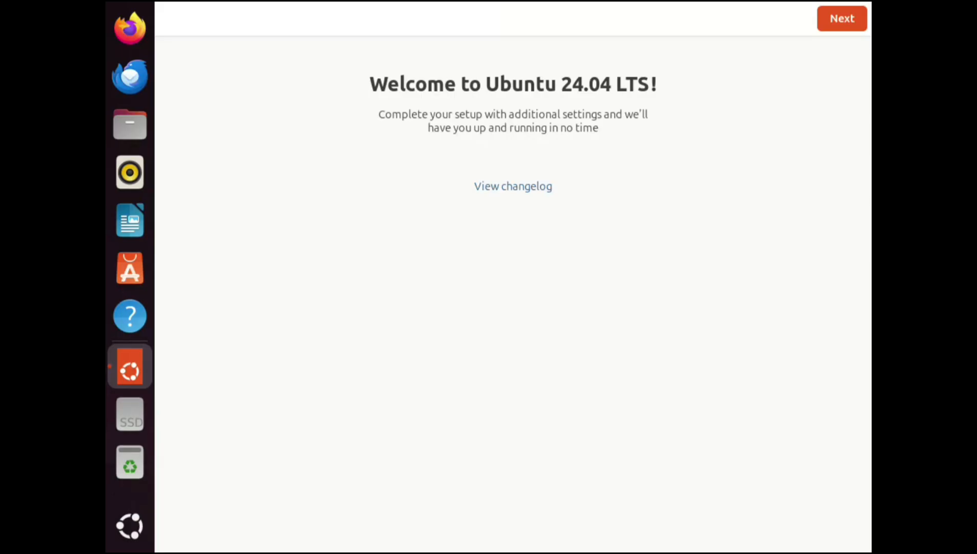
# - Complete the first-login welcome setup, skipping Ubuntu Pro for now and declining to share system data
pyautogui.click(841, 18)
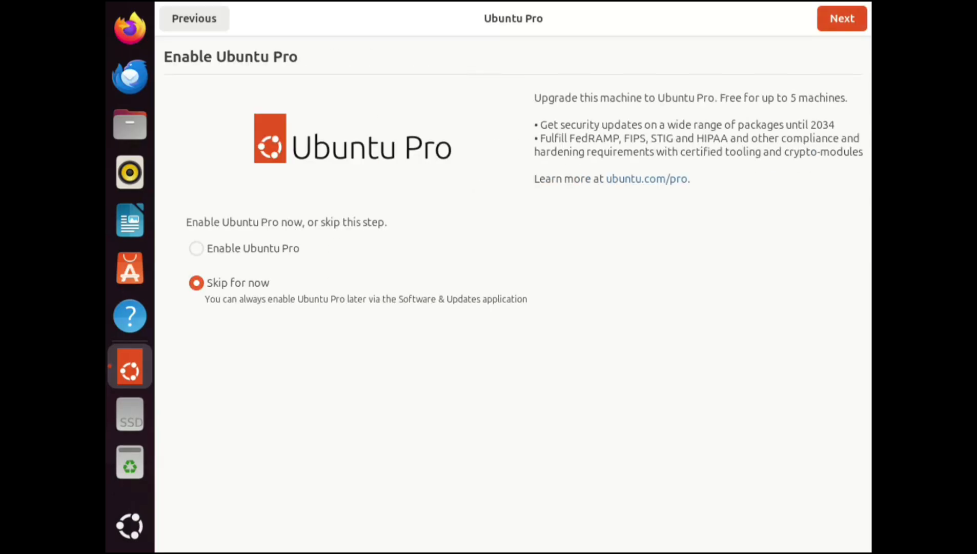
pyautogui.click(842, 18)
pyautogui.click(405, 214)
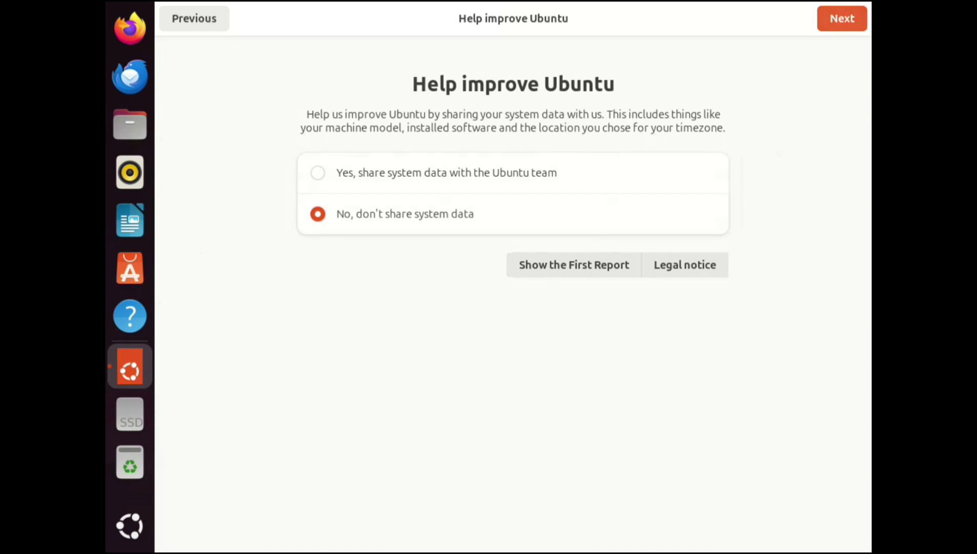
pyautogui.click(841, 18)
pyautogui.click(842, 19)
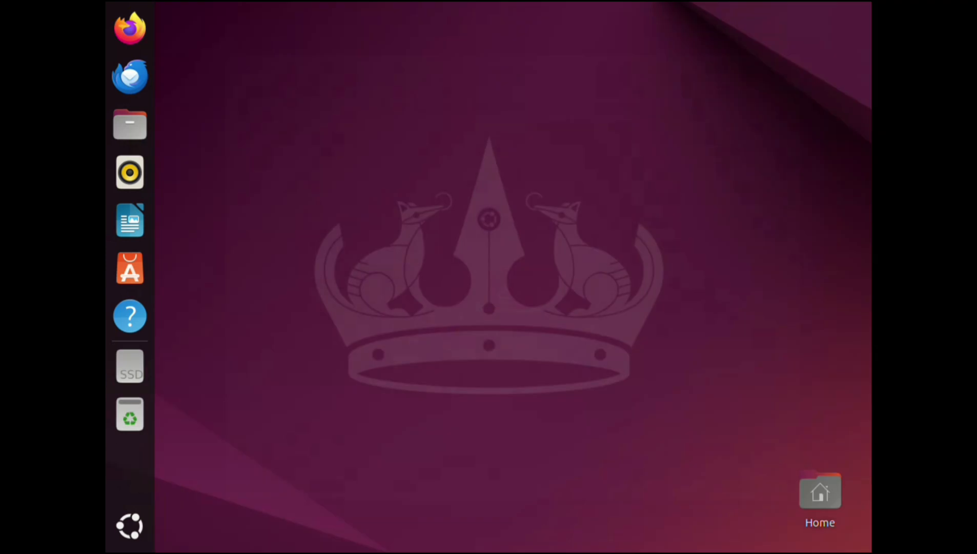